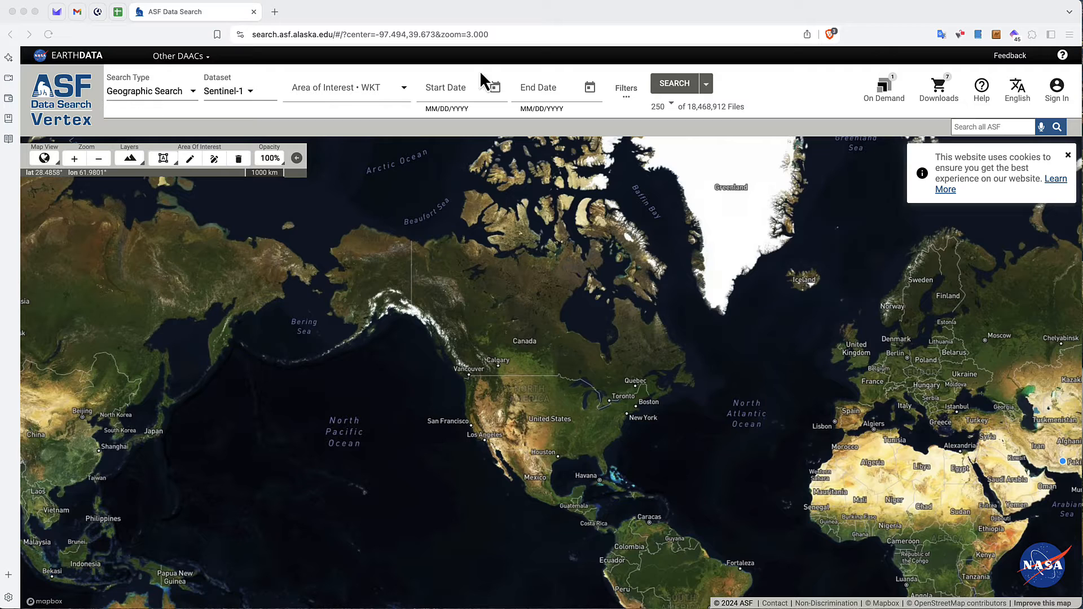
Run a geographic search of Sentinel-1 data and inspect the scenes ending in DA63, 6B44 and 3AC9
{"action": "left_click", "coordinate": [675, 86]}
{"action": "left_click", "coordinate": [677, 84]}
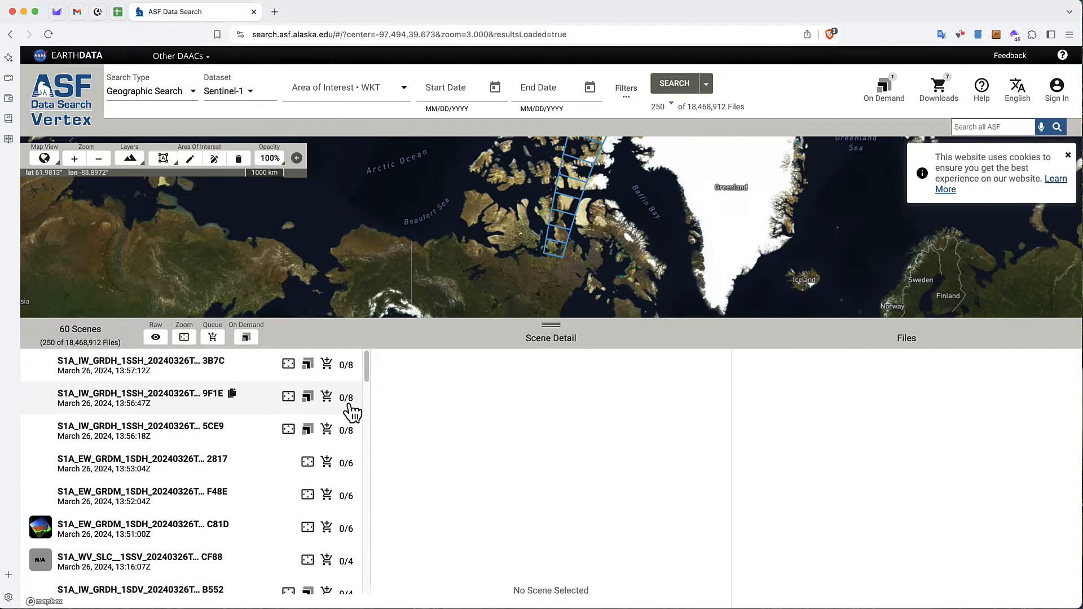
{"action": "scroll", "coordinate": [142, 491], "scroll_direction": "down", "scroll_amount": 4}
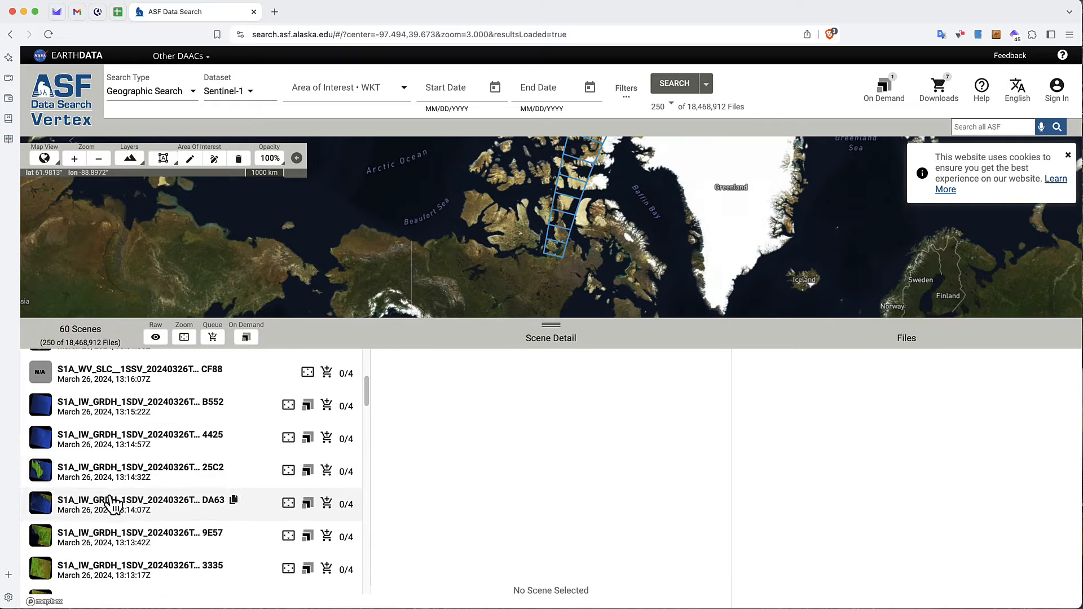
{"action": "left_click", "coordinate": [110, 503]}
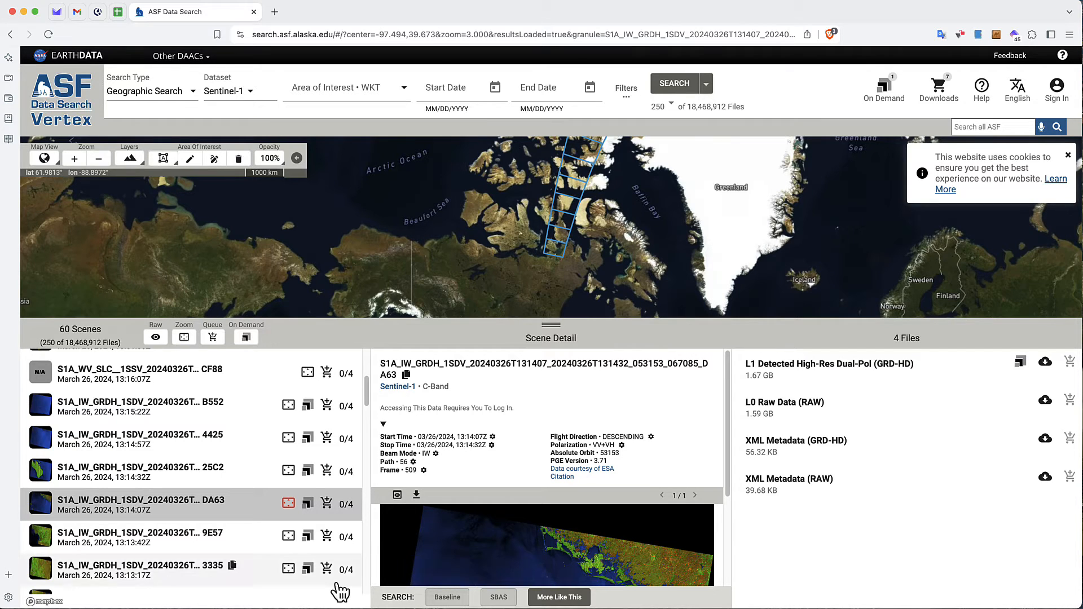
{"action": "scroll", "coordinate": [202, 507], "scroll_direction": "down", "scroll_amount": 5}
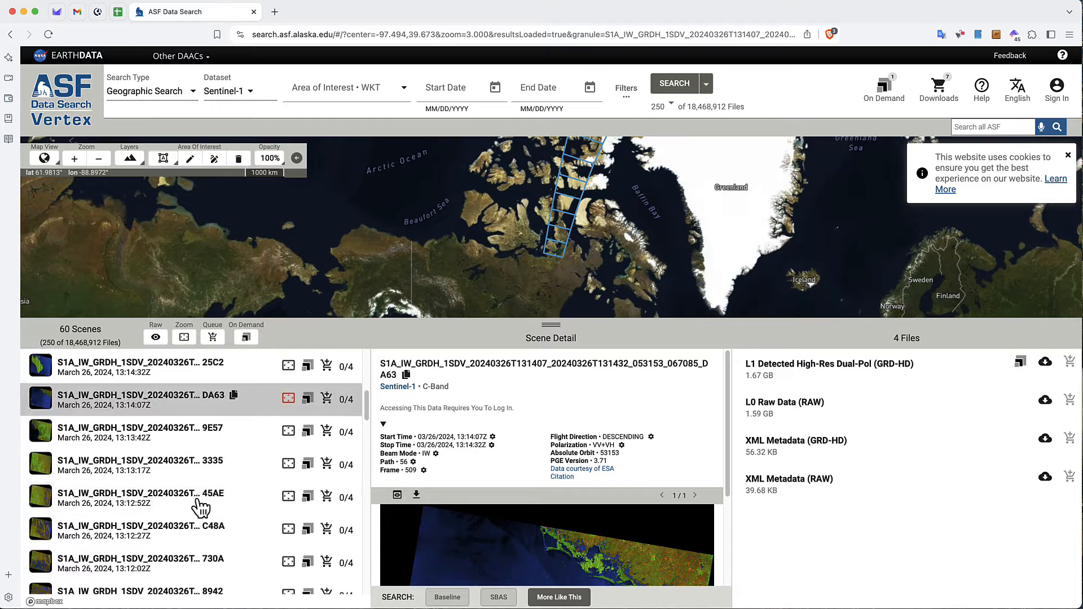
{"action": "left_click", "coordinate": [127, 446]}
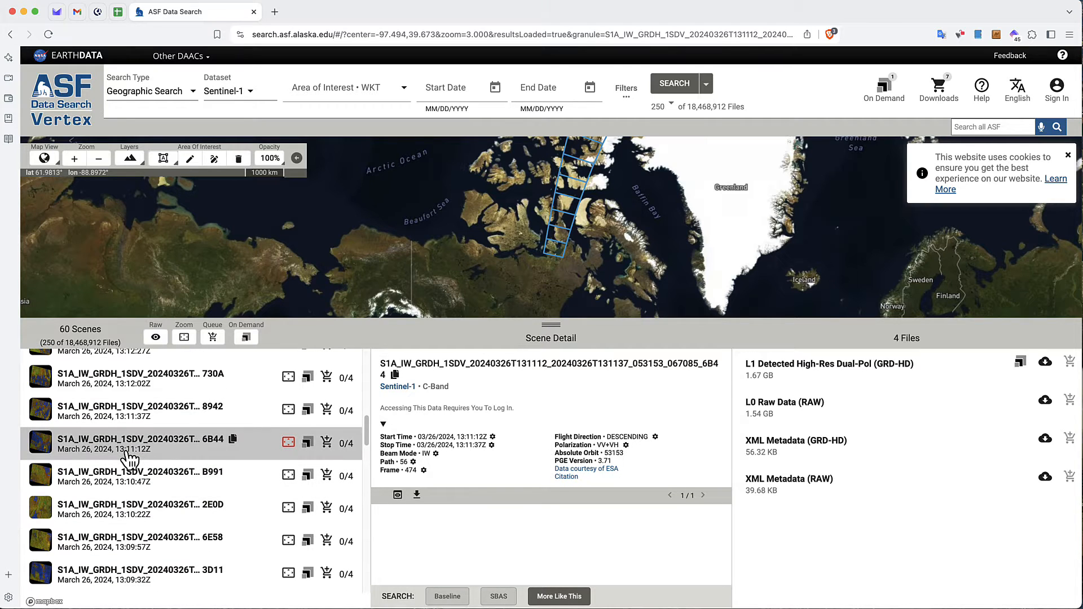
{"action": "scroll", "coordinate": [130, 480], "scroll_direction": "down", "scroll_amount": 5}
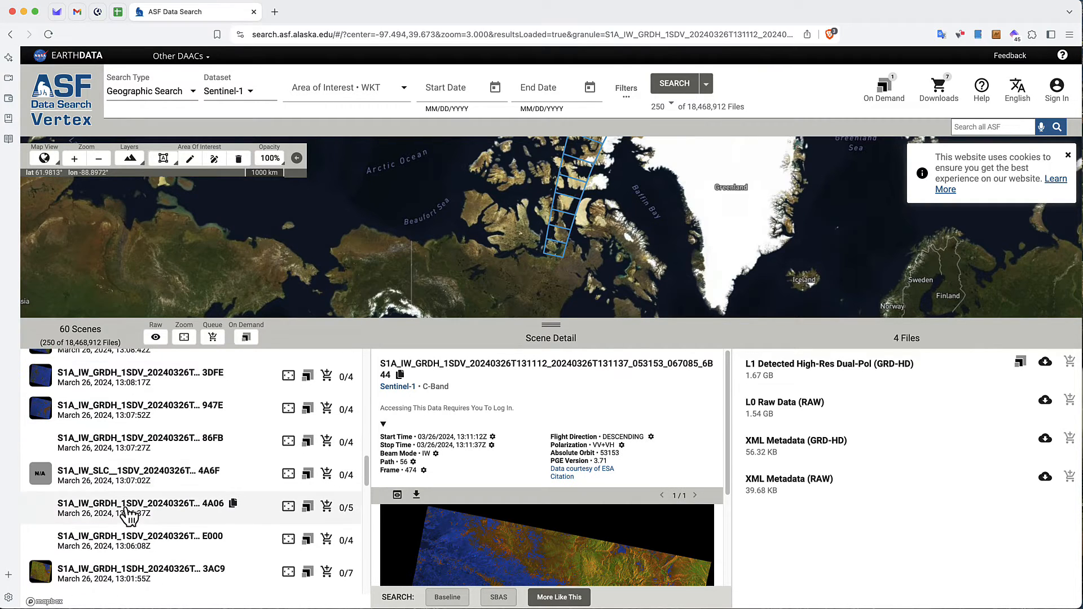
{"action": "left_click", "coordinate": [105, 581]}
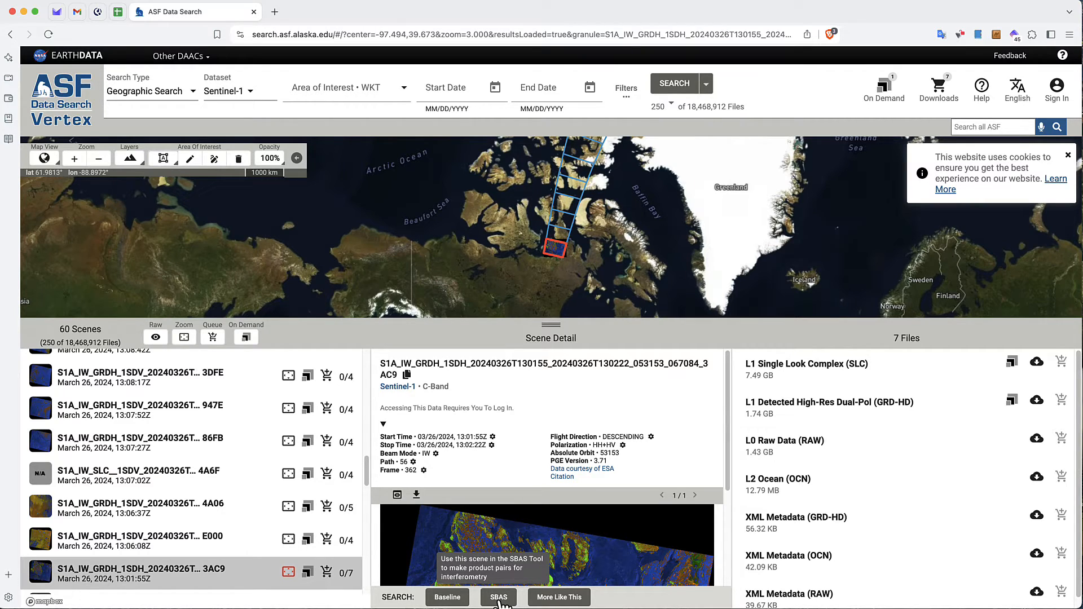
Run an SBAS search using the example scene S1B_IW_SLC__1SDV_20210704T135937_20210704T140004_027645_034CB0_4B2C
{"action": "left_click", "coordinate": [175, 97]}
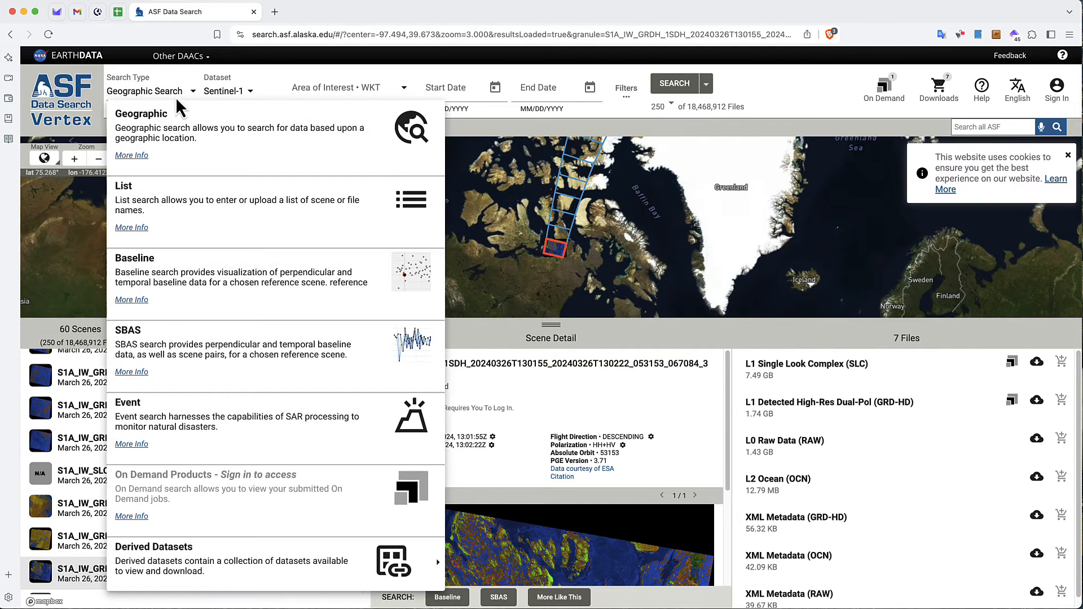
{"action": "left_click", "coordinate": [179, 347]}
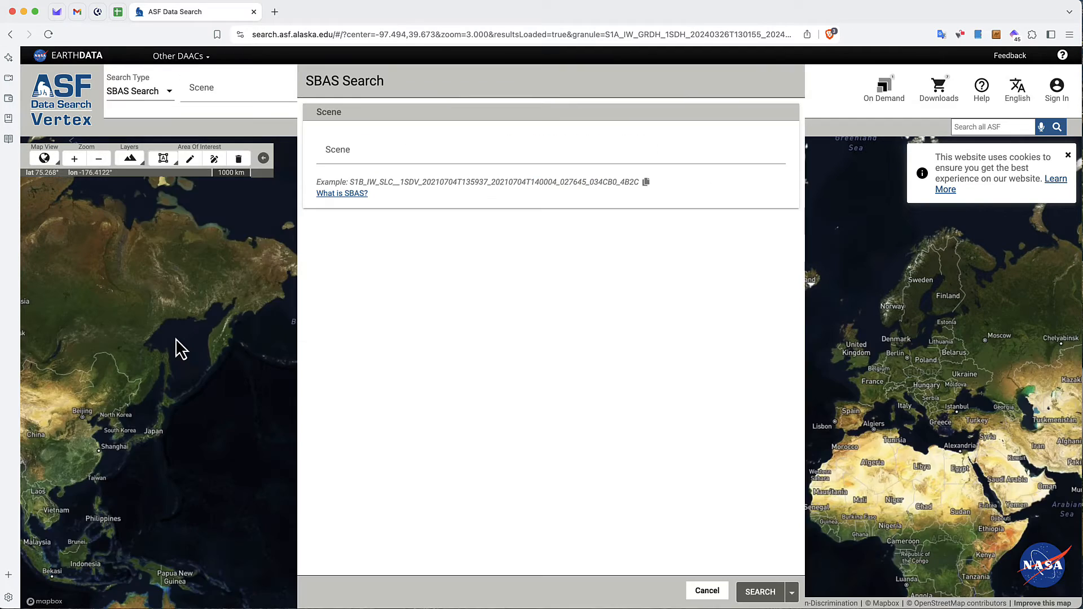
{"action": "left_click", "coordinate": [646, 182]}
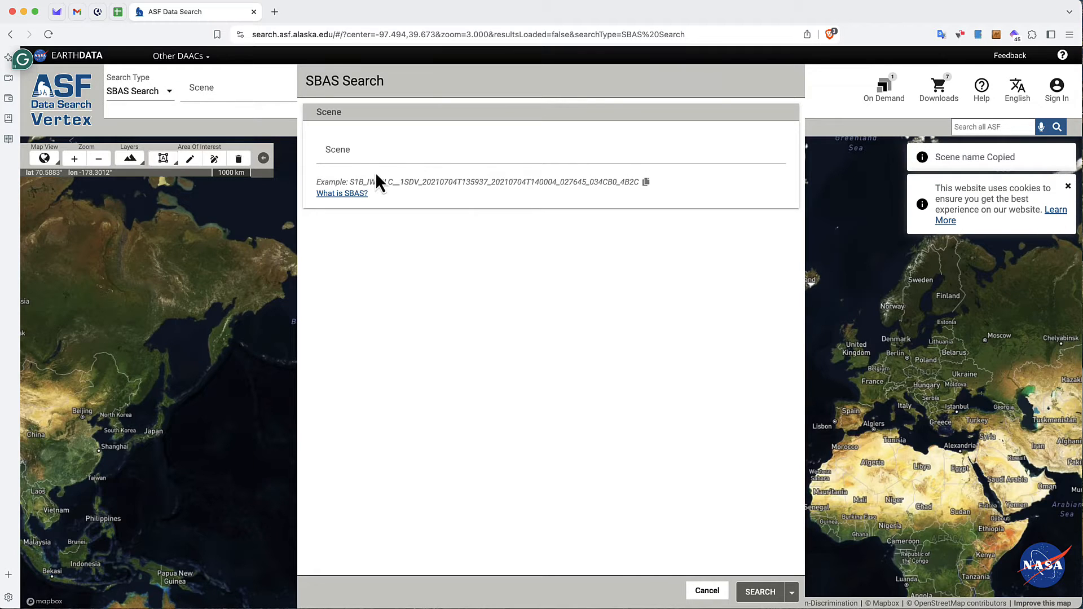
{"action": "left_click", "coordinate": [380, 150]}
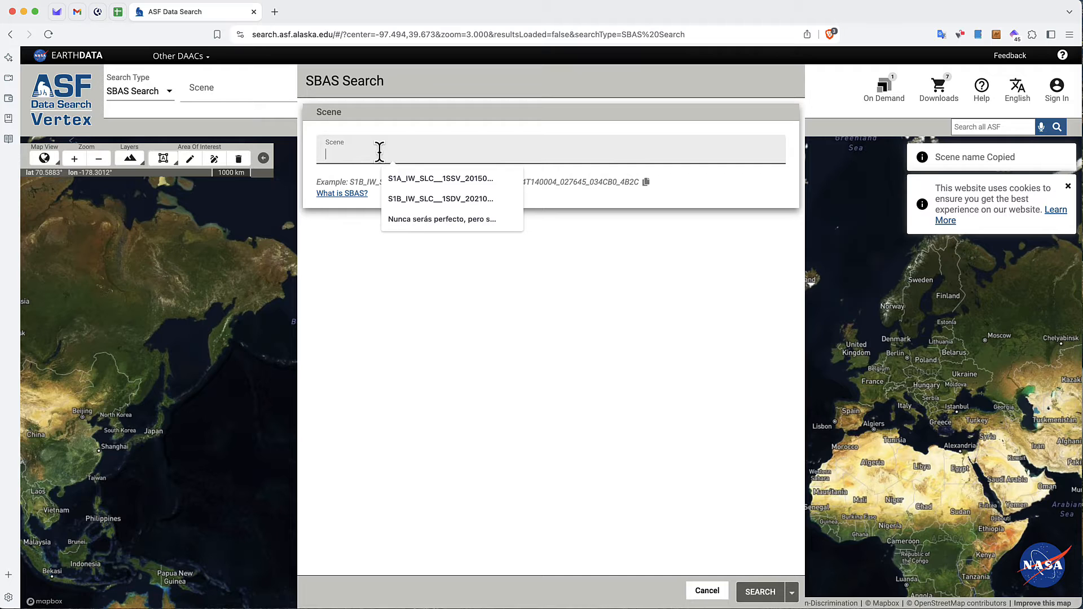
{"action": "key", "text": "super+v"}
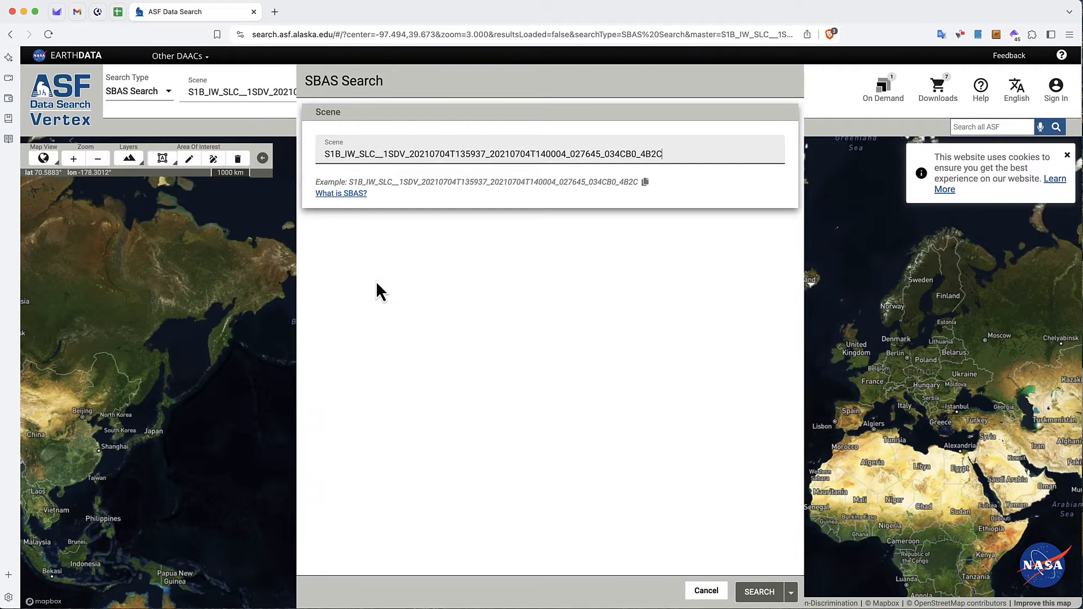
{"action": "left_click", "coordinate": [762, 592]}
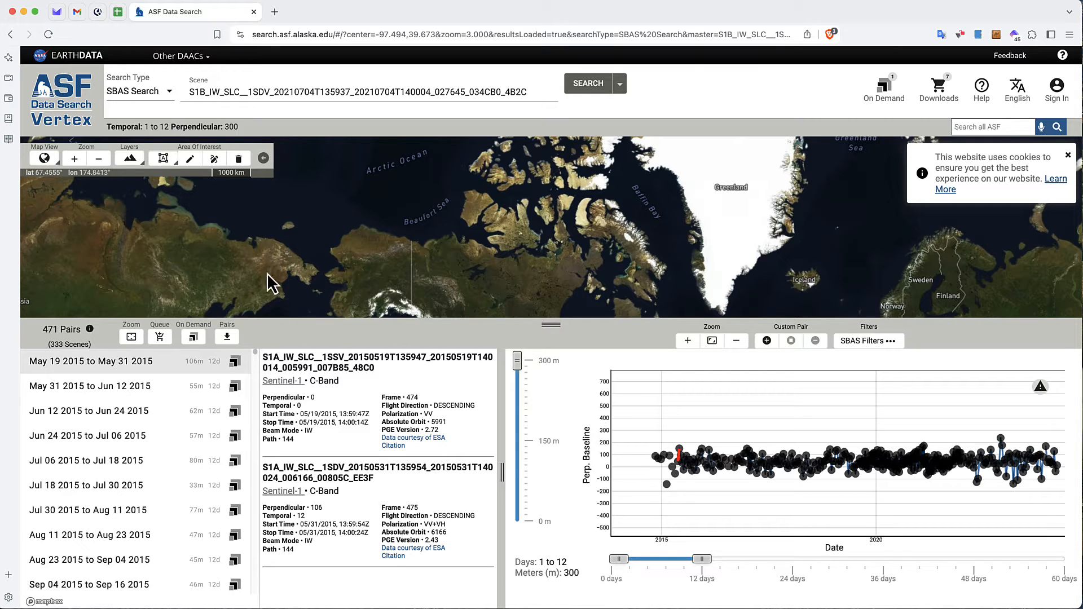
Inspect the Jun 12 to Jun 24 2015, Jul 06 to Jul 18 2015 and Jan 10 to Jan 22 2019 scene pairs
{"action": "left_click", "coordinate": [70, 420]}
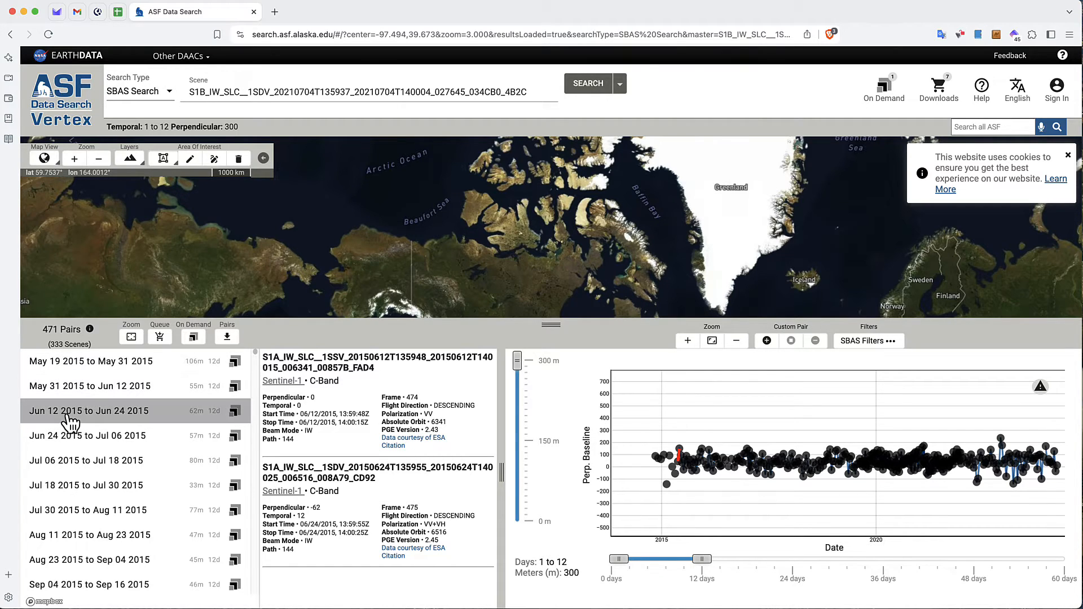
{"action": "left_click", "coordinate": [73, 461]}
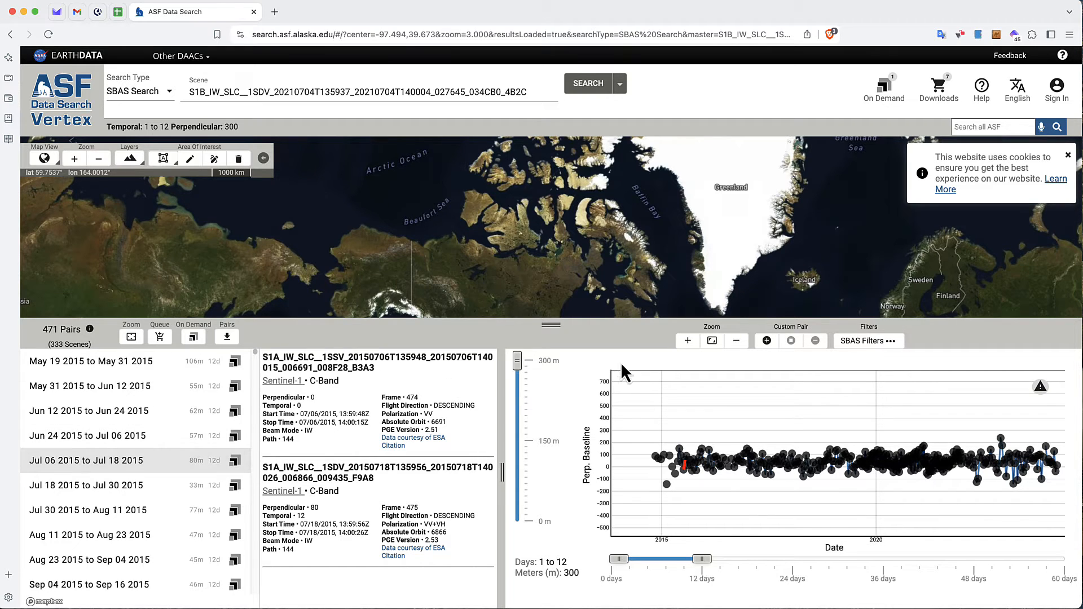
{"action": "left_click", "coordinate": [689, 341]}
{"action": "left_click", "coordinate": [688, 342]}
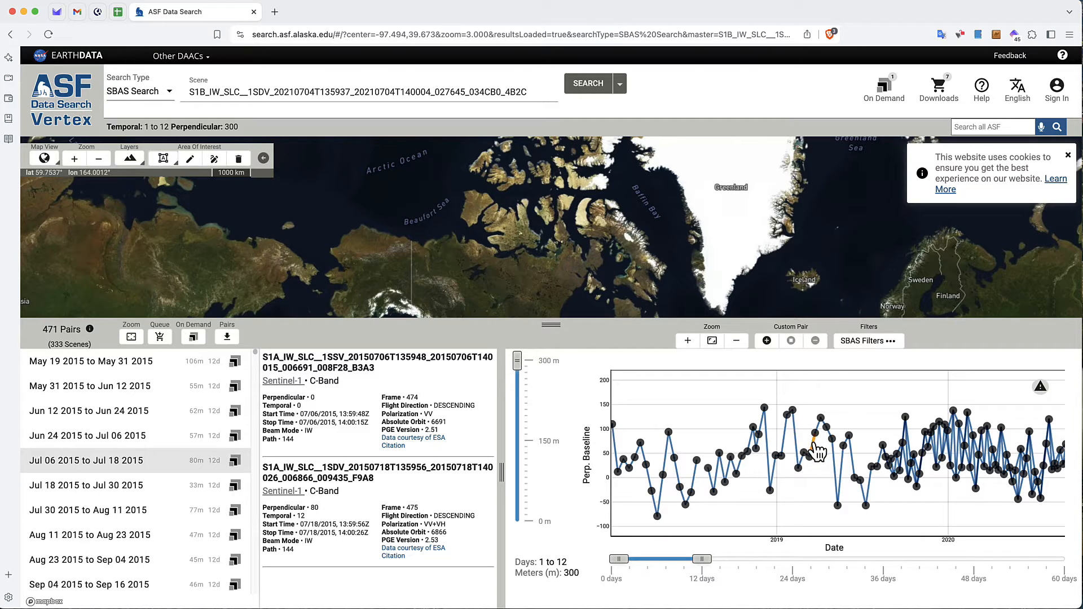
{"action": "left_click", "coordinate": [783, 437]}
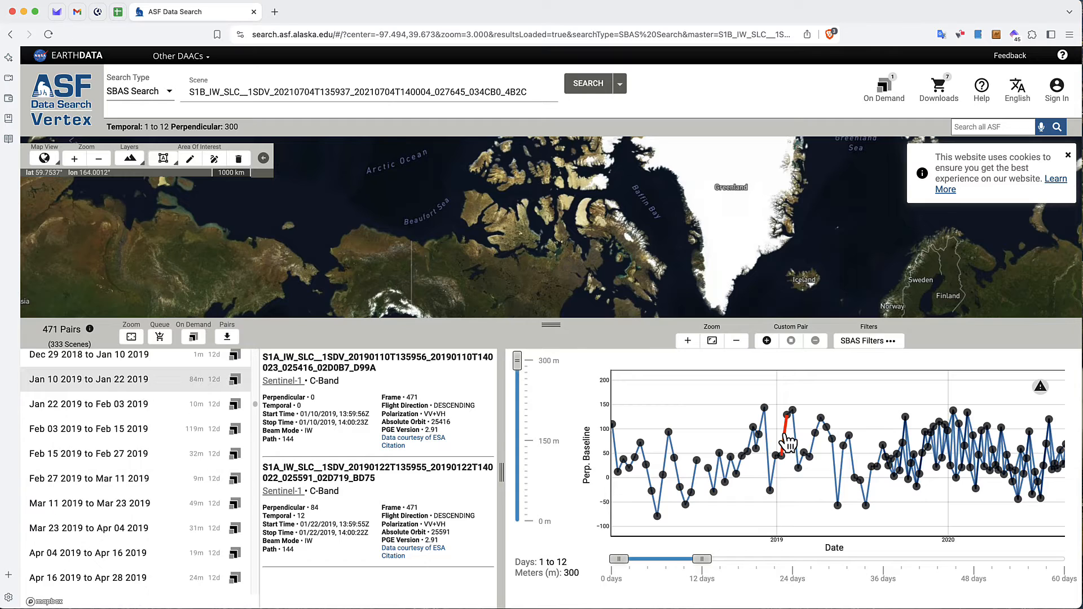
Zoom the map to the results and examine the Mar 11 to Mar 23 2019, May 10 to May 22 2019 and May 27 to Jun 08 2018 pairs
{"action": "left_click", "coordinate": [132, 338]}
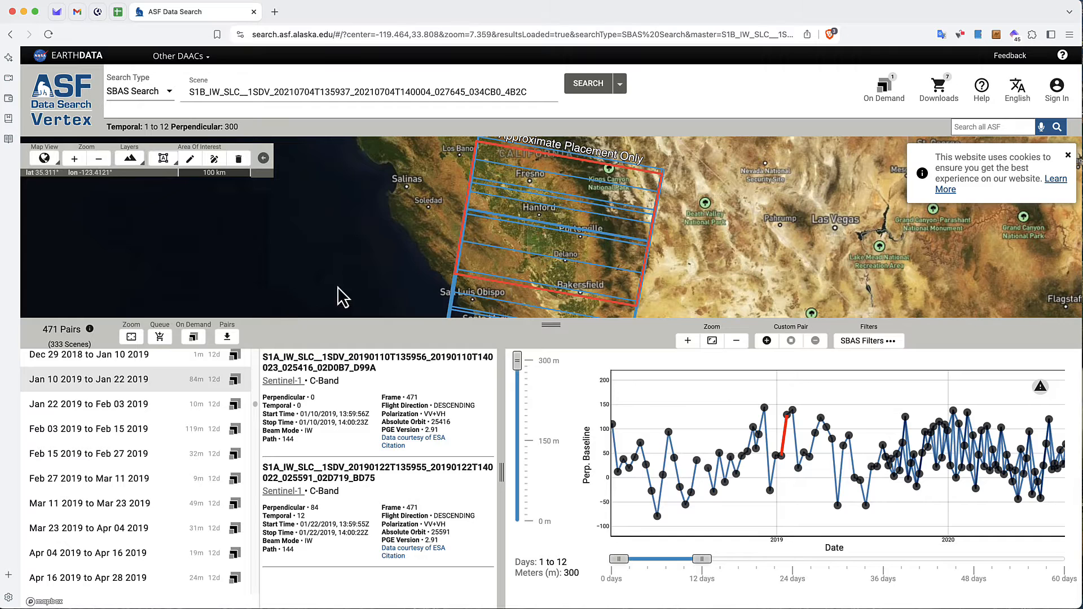
{"action": "left_click", "coordinate": [812, 446]}
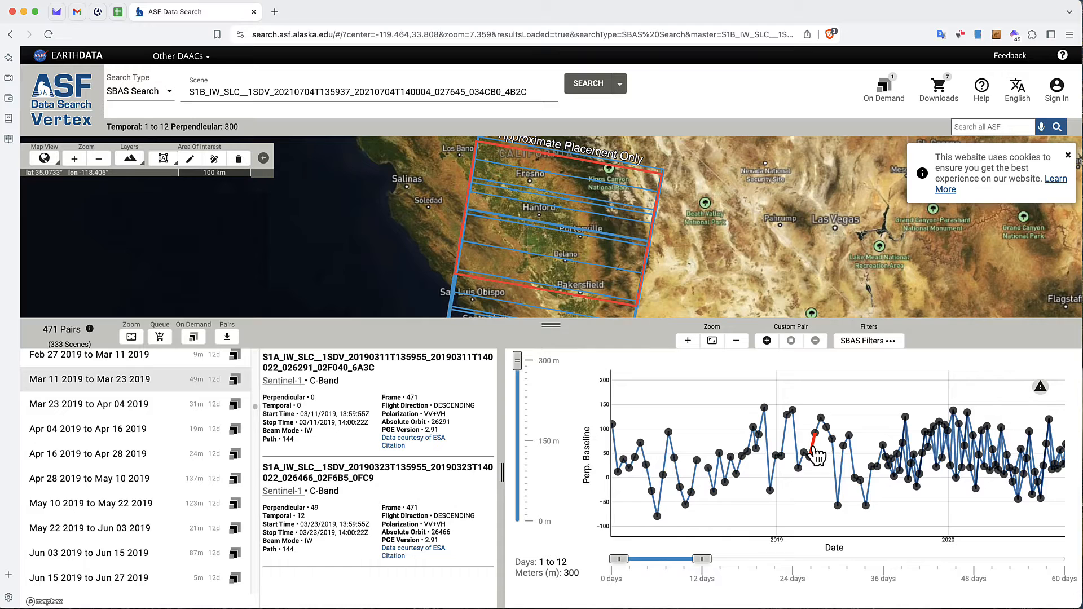
{"action": "left_click", "coordinate": [843, 471]}
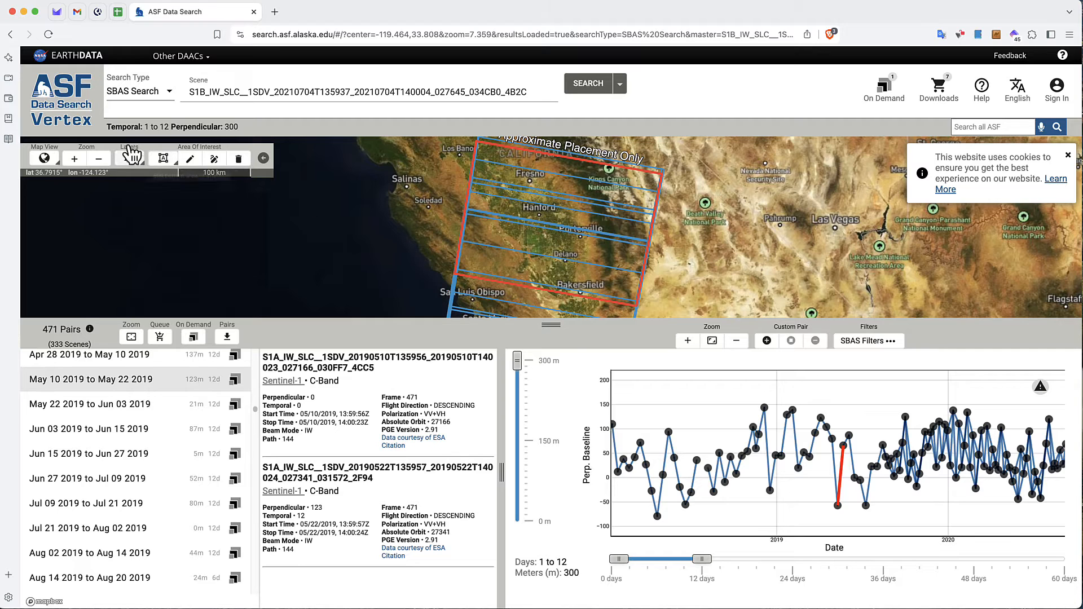
{"action": "left_click", "coordinate": [76, 160]}
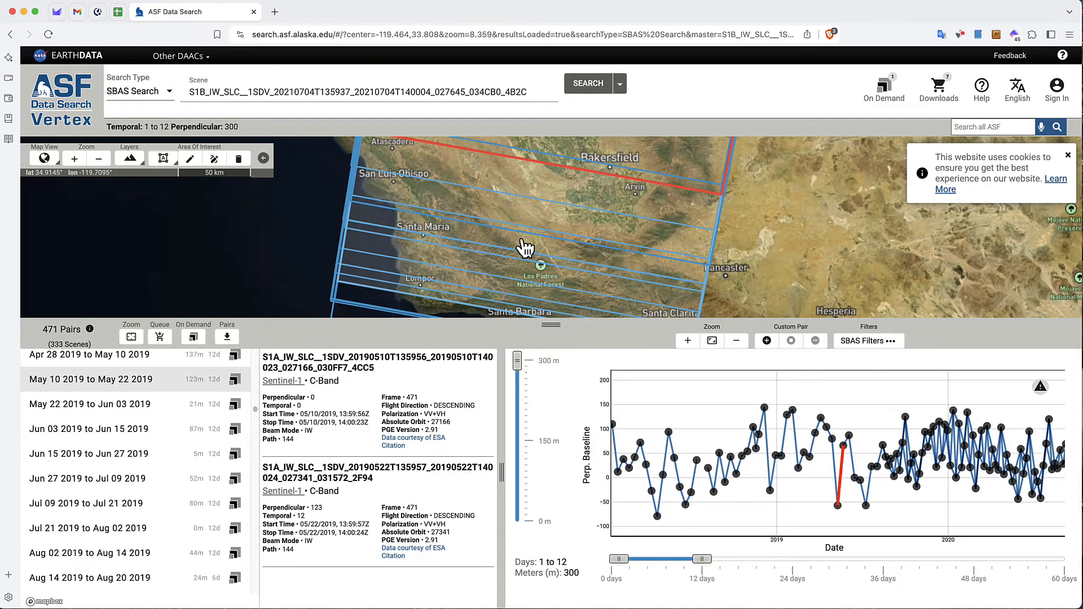
{"action": "left_click", "coordinate": [676, 470]}
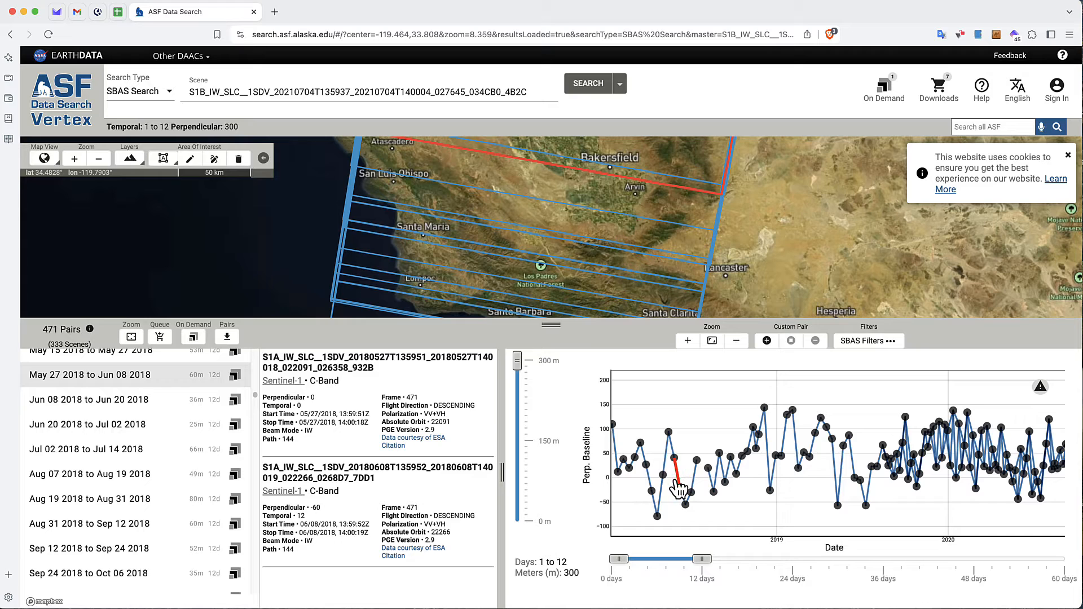
Add a custom pair on the baseline chart linking the Jul 14 2018 scene to the Aug 7 2018 scene
{"action": "mouse_move", "coordinate": [1043, 399]}
{"action": "left_click_drag", "start_coordinate": [720, 454], "coordinate": [834, 439]}
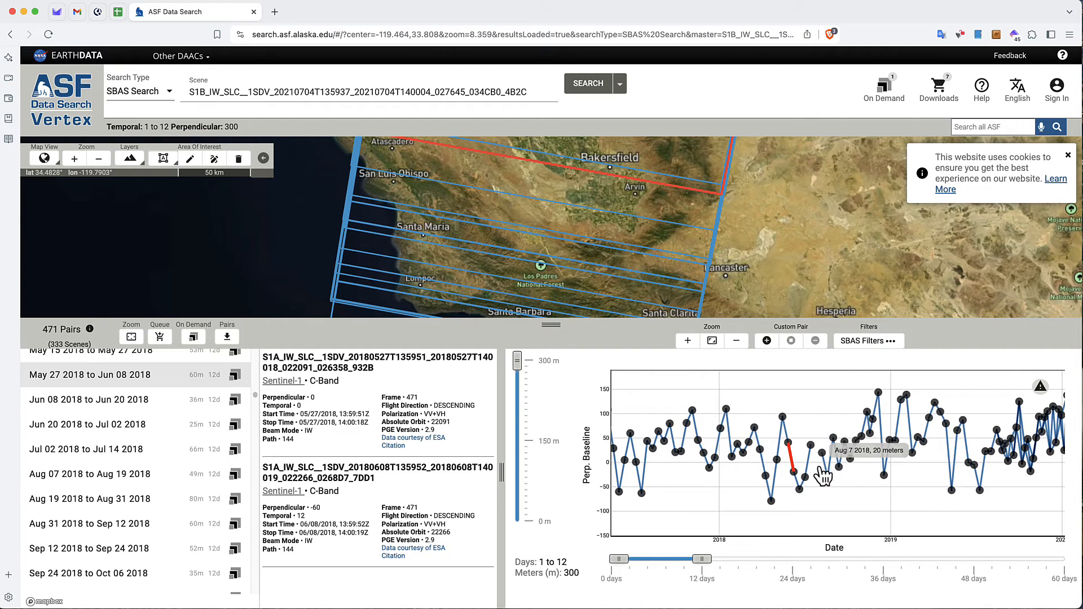
{"action": "mouse_move", "coordinate": [823, 454]}
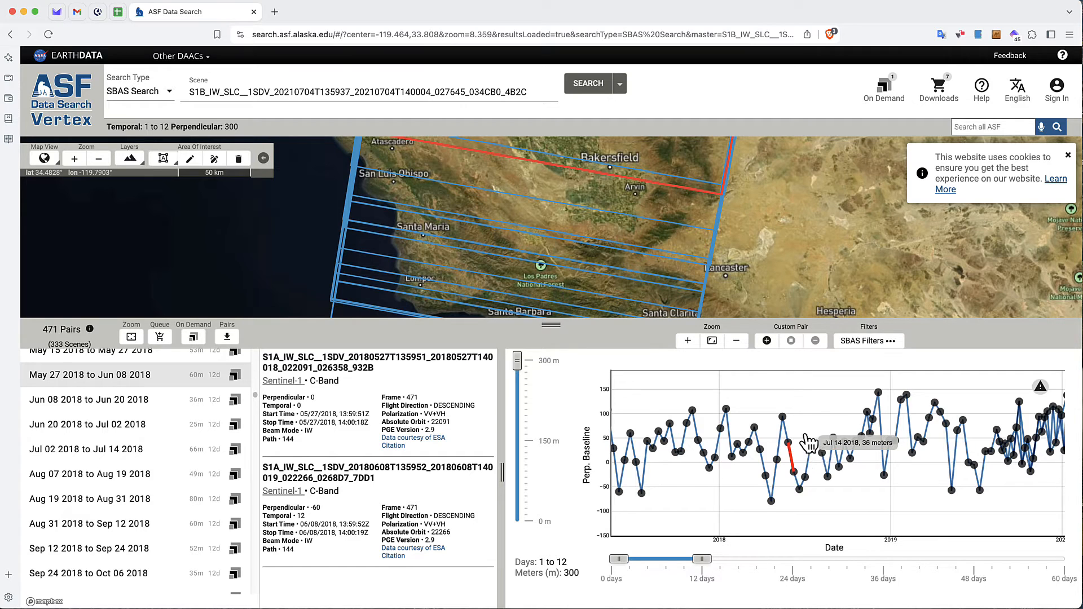
{"action": "left_click", "coordinate": [768, 341]}
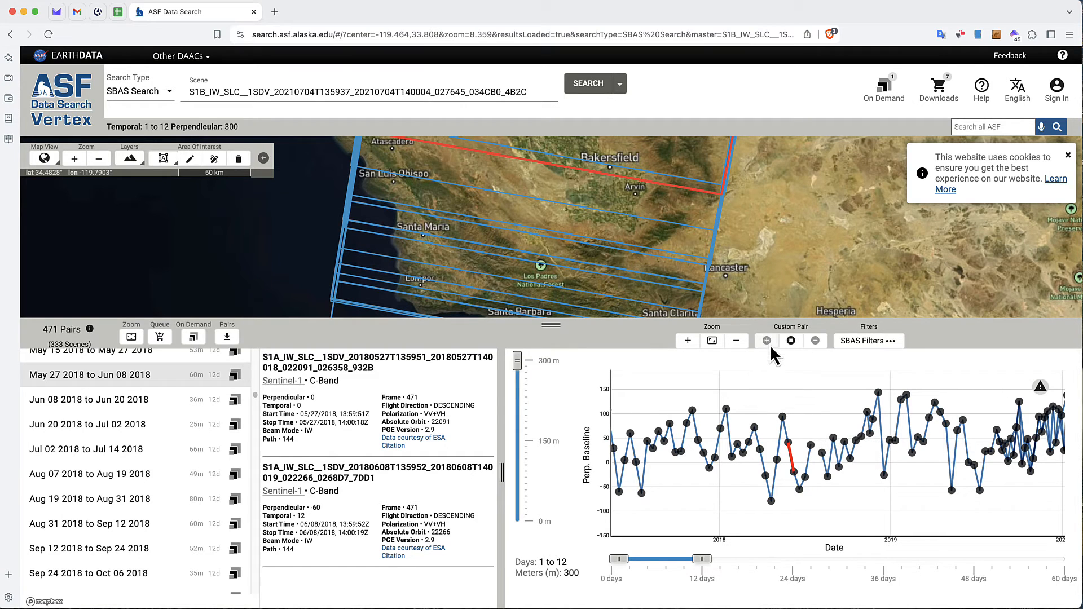
{"action": "left_click", "coordinate": [811, 446]}
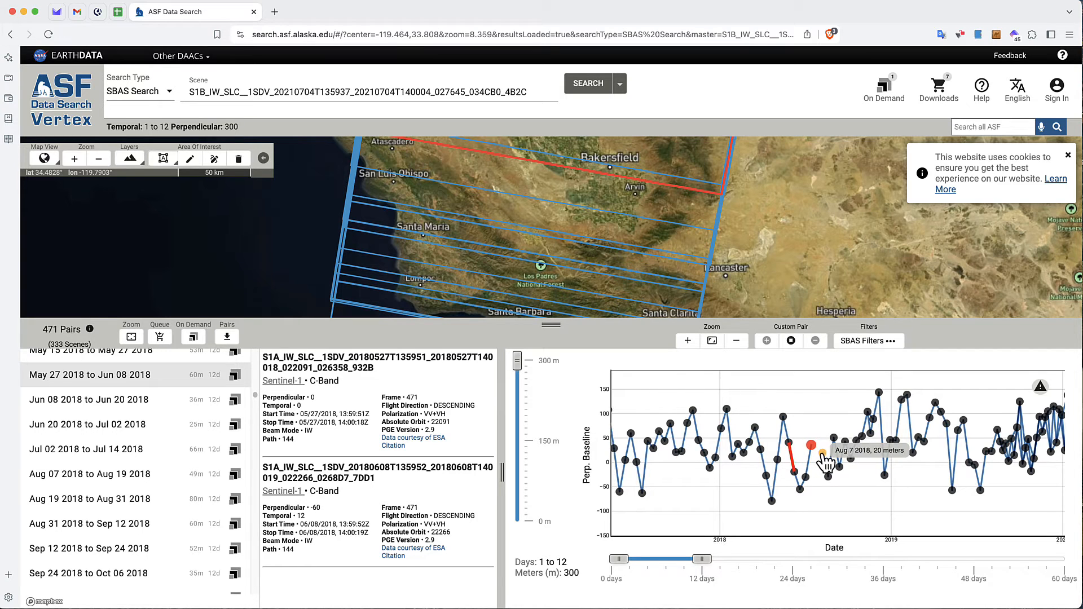
{"action": "left_click", "coordinate": [824, 453]}
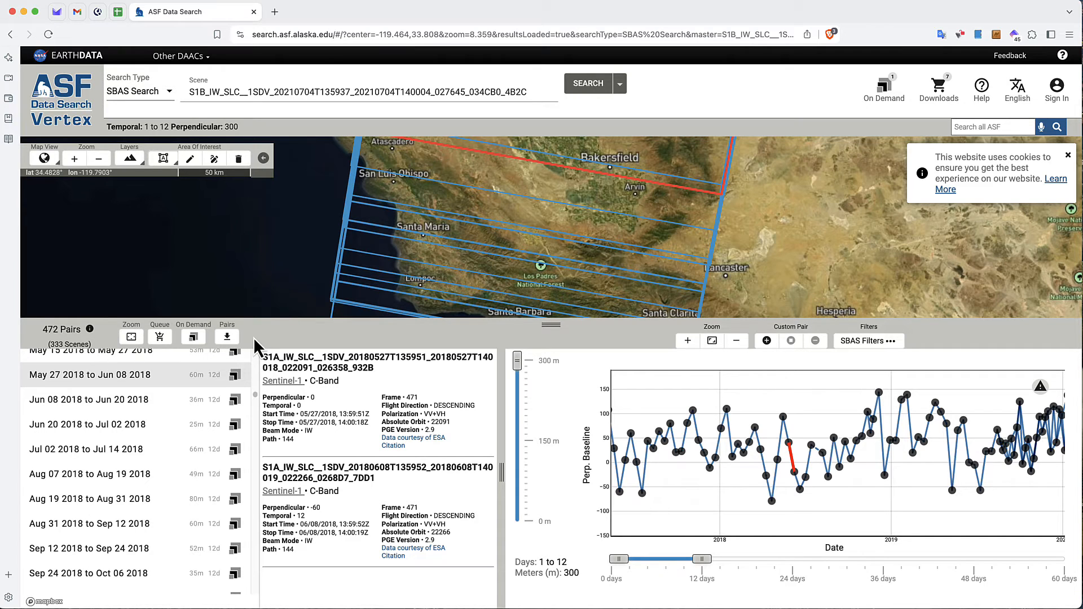
Reset the baseline chart to its full extent and enlarge the 2018 to 2020 portion for inspection
{"action": "left_click", "coordinate": [713, 345]}
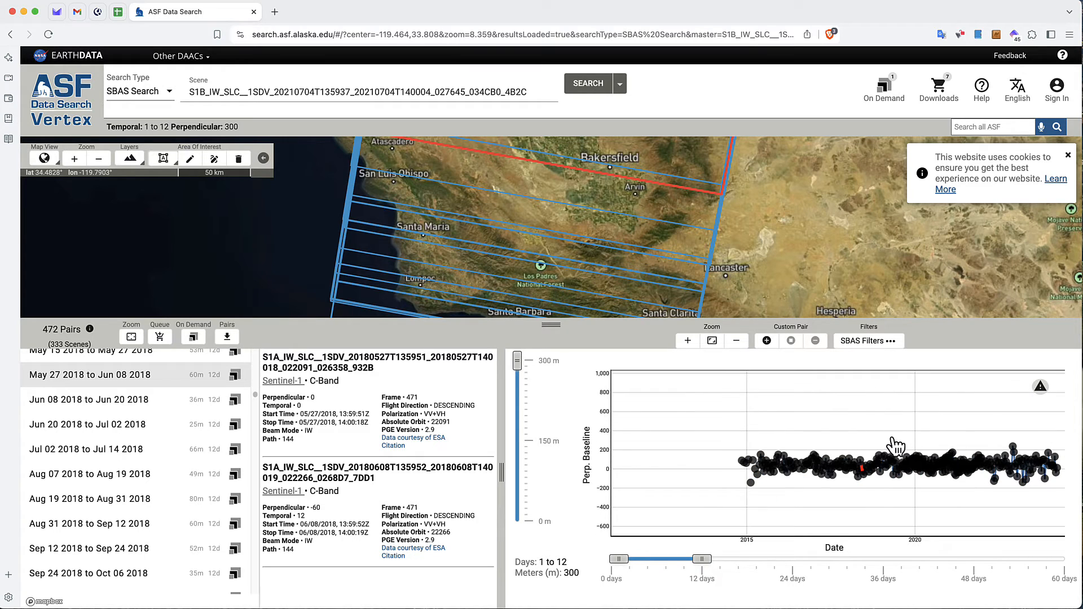
{"action": "left_click_drag", "start_coordinate": [893, 439], "coordinate": [857, 429]}
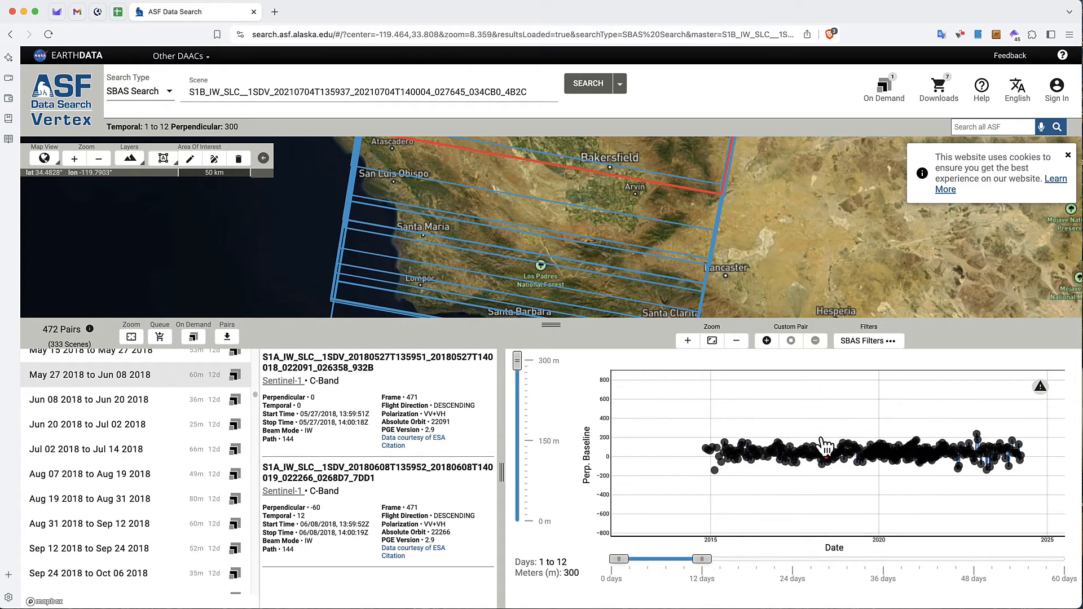
{"action": "left_click", "coordinate": [686, 342]}
{"action": "left_click", "coordinate": [686, 342]}
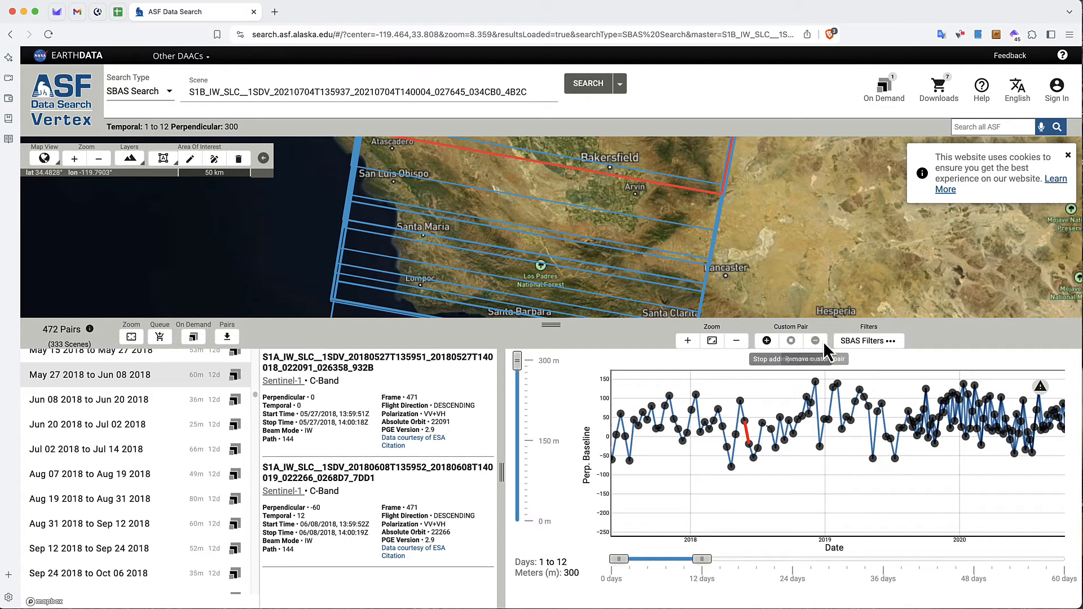
Try the 50% Overlap Threshold against No Overlap Threshold in the SBAS filters, and cancel the filter changes
{"action": "left_click", "coordinate": [874, 344]}
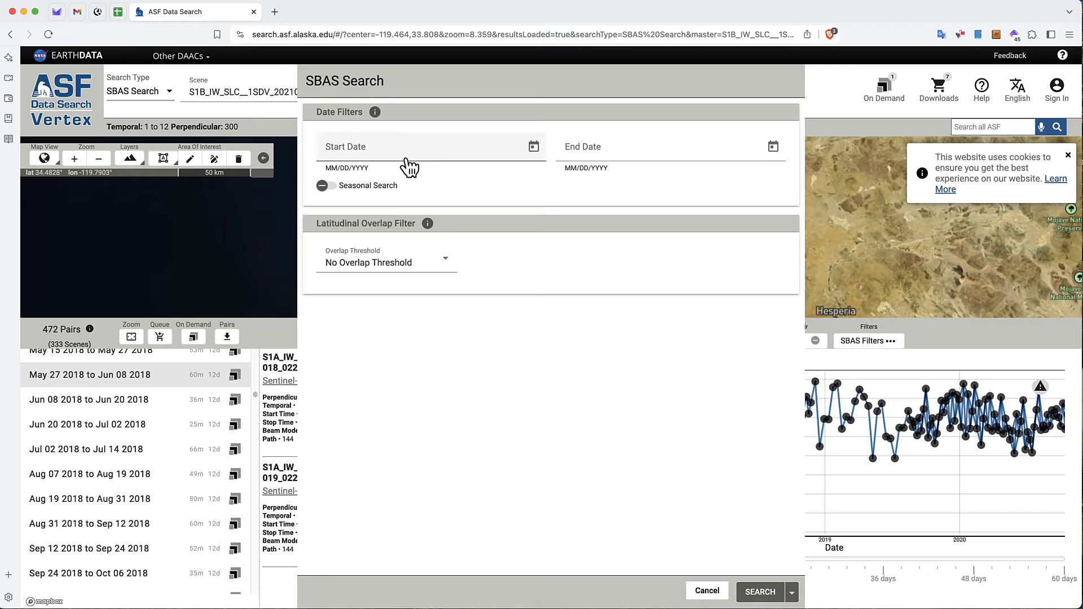
{"action": "left_click", "coordinate": [418, 270]}
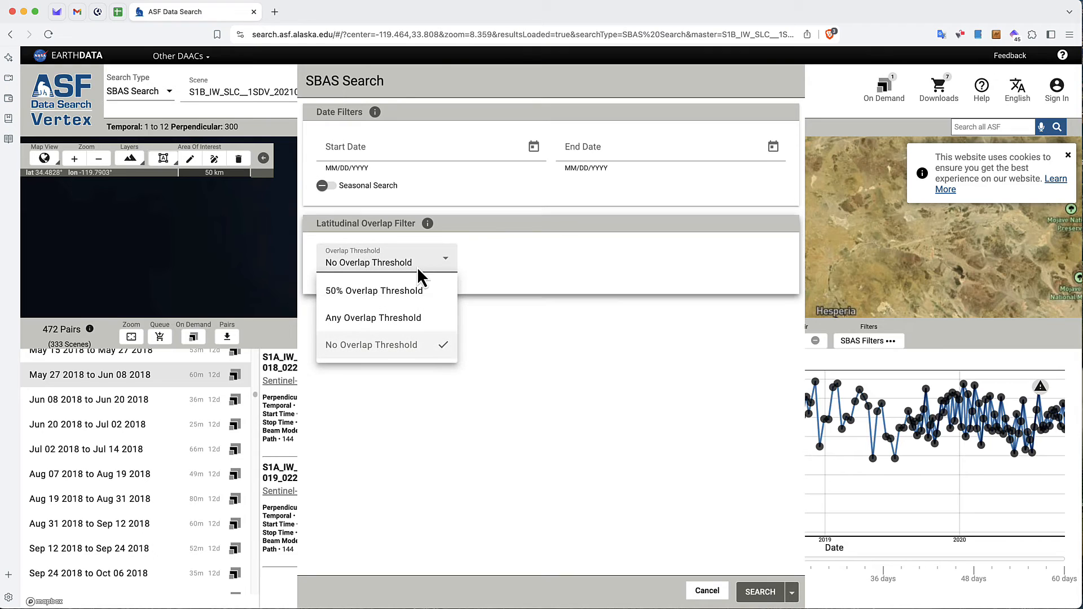
{"action": "left_click", "coordinate": [398, 295]}
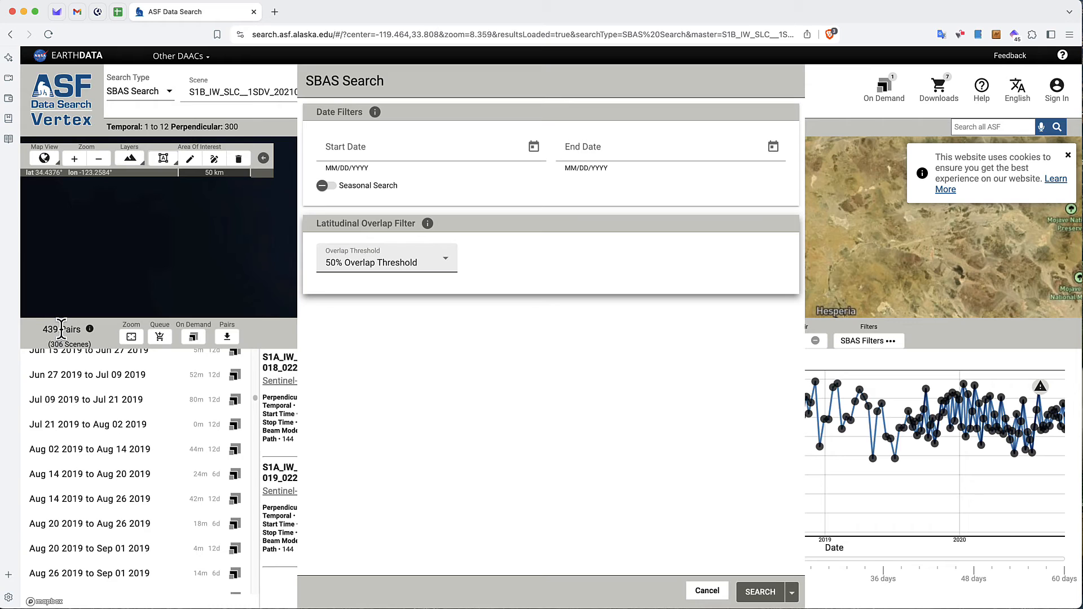
{"action": "left_click", "coordinate": [445, 276]}
{"action": "left_click", "coordinate": [444, 346]}
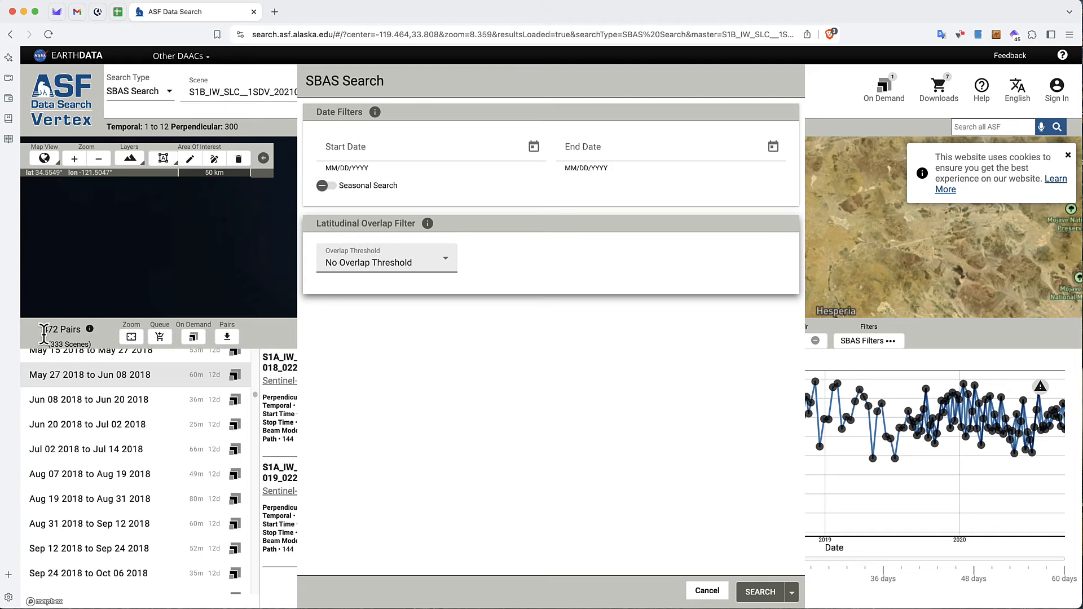
{"action": "left_click", "coordinate": [382, 263]}
{"action": "left_click", "coordinate": [385, 290]}
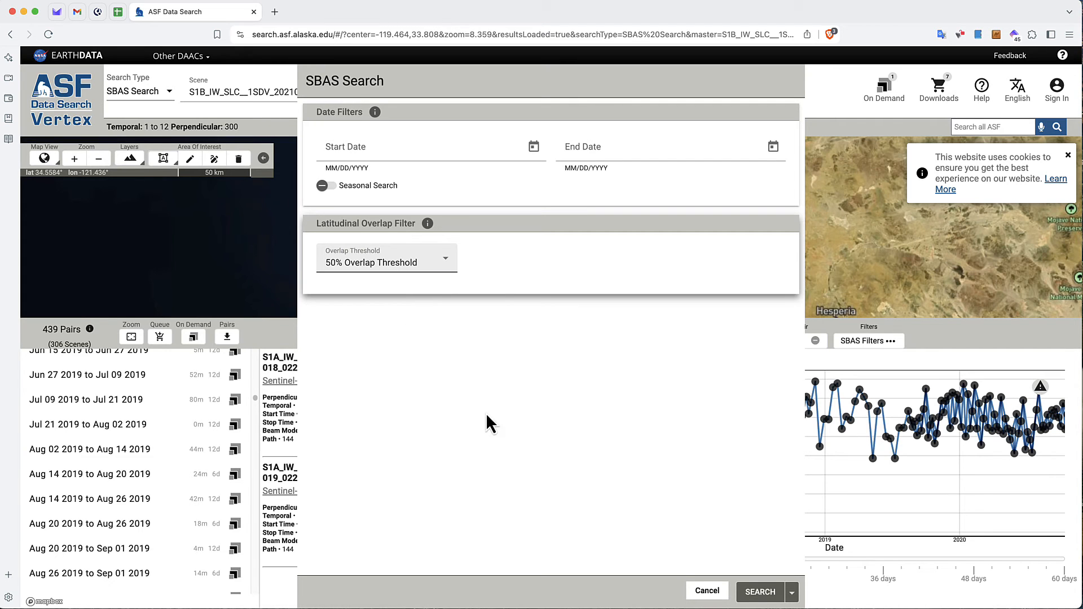
{"action": "left_click", "coordinate": [700, 591]}
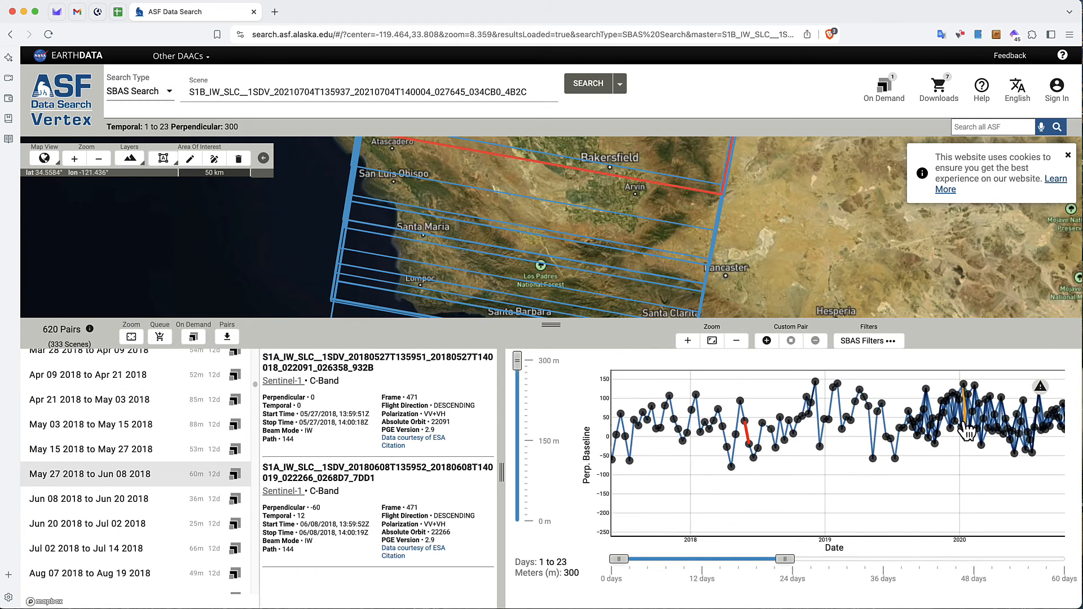
Restrict the pairs to a temporal baseline of 5 to 12 days and a perpendicular baseline of 113 m
{"action": "mouse_move", "coordinate": [961, 435]}
{"action": "left_click_drag", "start_coordinate": [699, 570], "coordinate": [695, 569]}
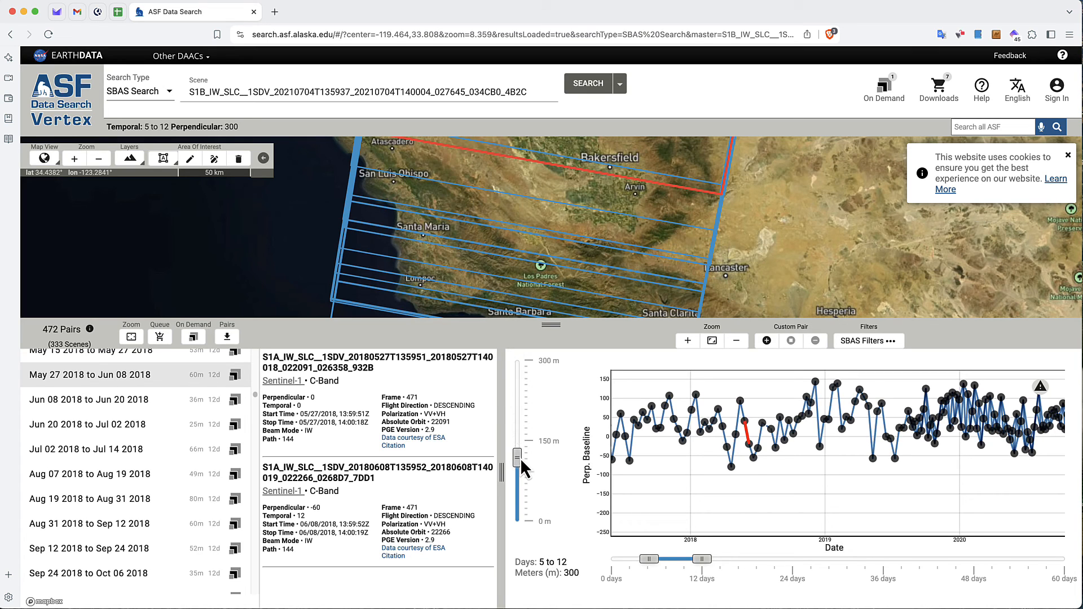
{"action": "left_click_drag", "start_coordinate": [520, 458], "coordinate": [520, 461]}
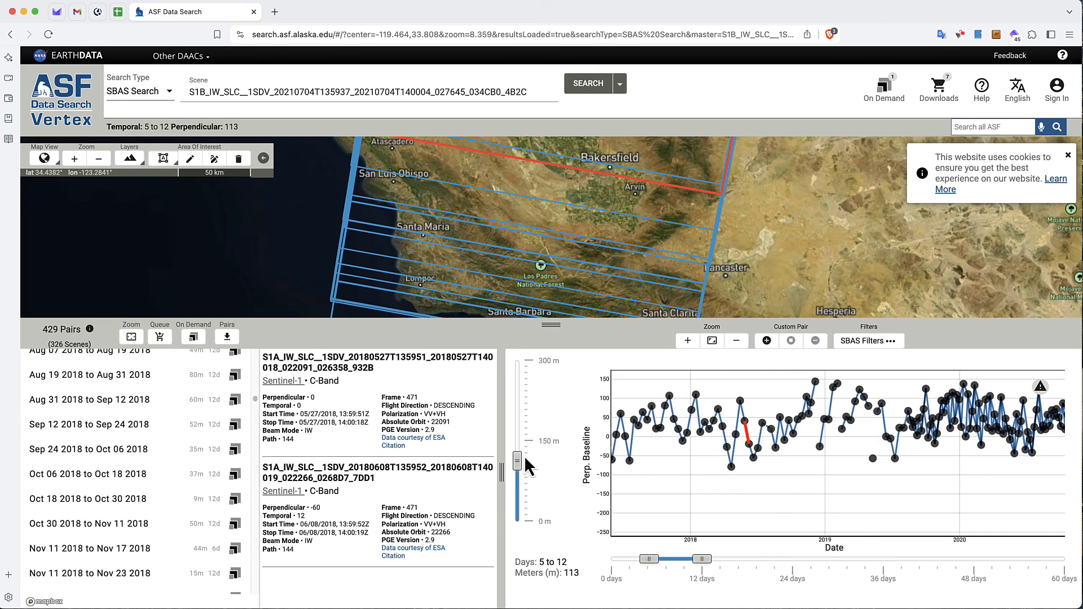